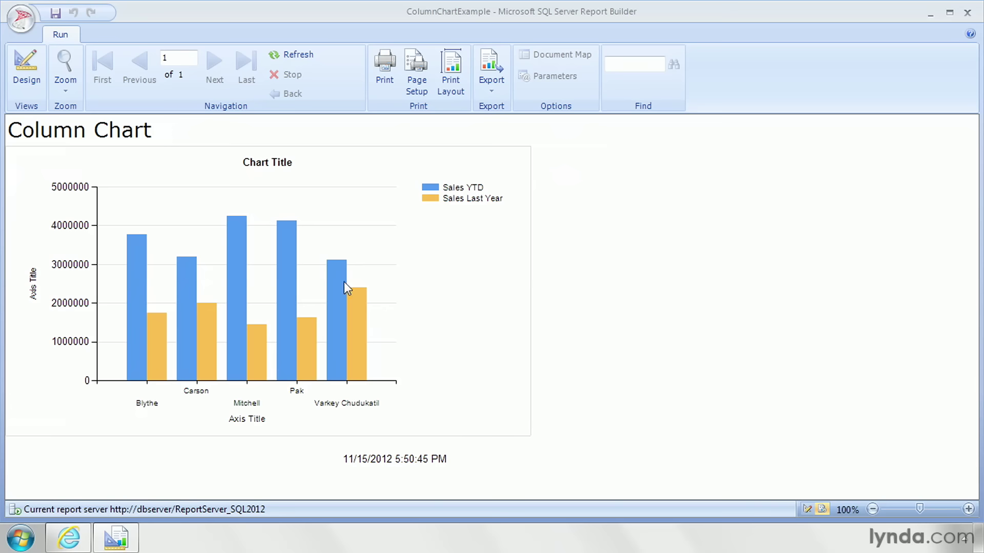
- Leave the preview and return the ColumnChartExample report to Design view
click(30, 77)
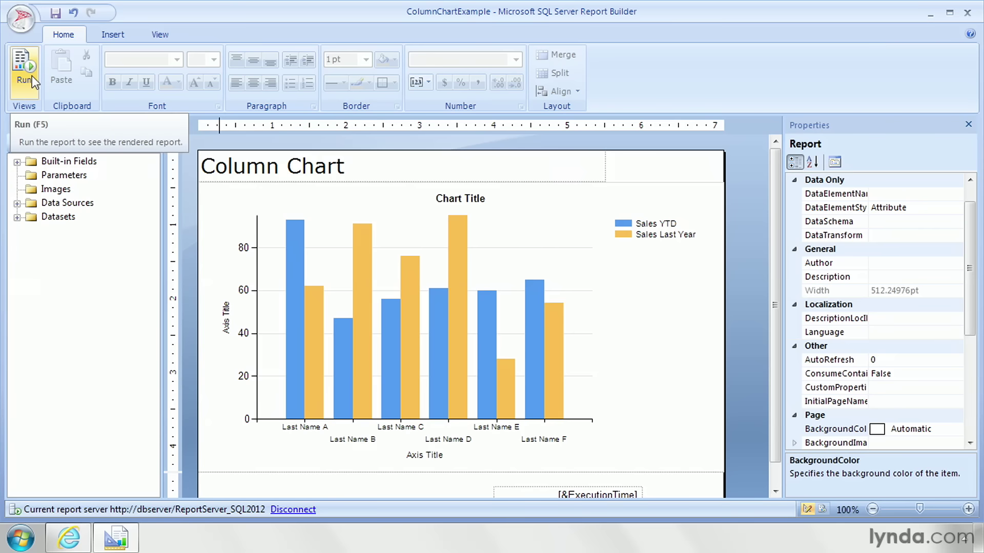
- Select the chart's Sales YTD and Sales Last Year series, then close the Properties pane to reveal Chart Data
click(459, 365)
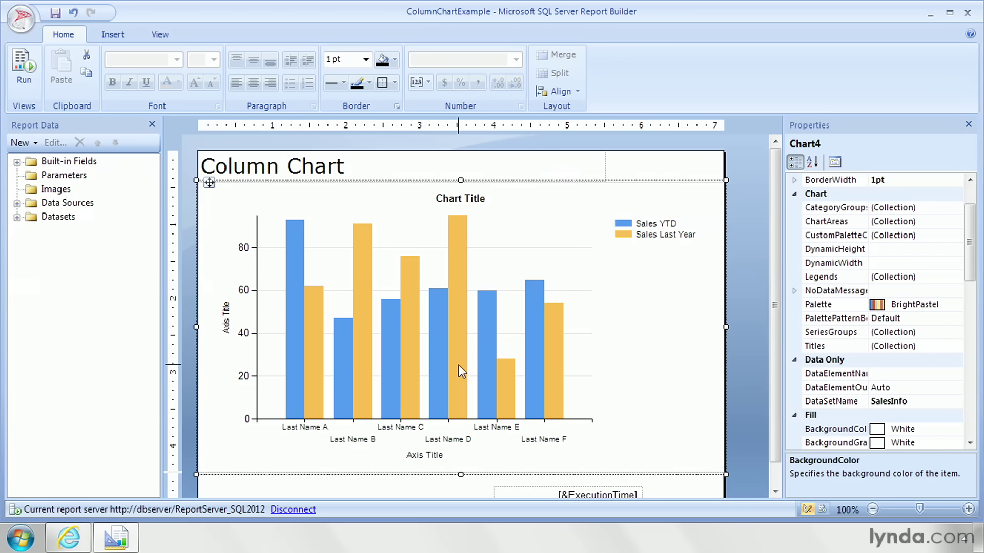
click(436, 365)
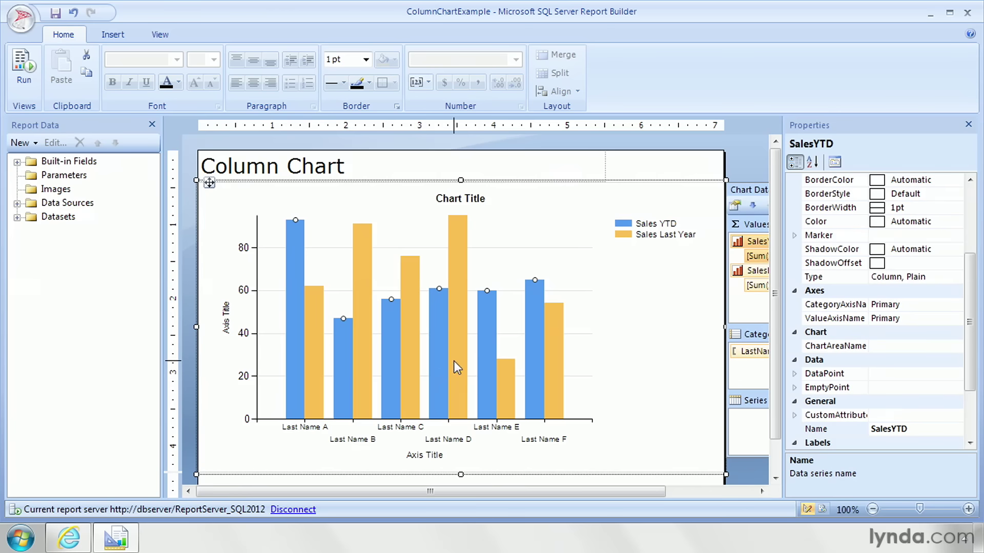
click(454, 361)
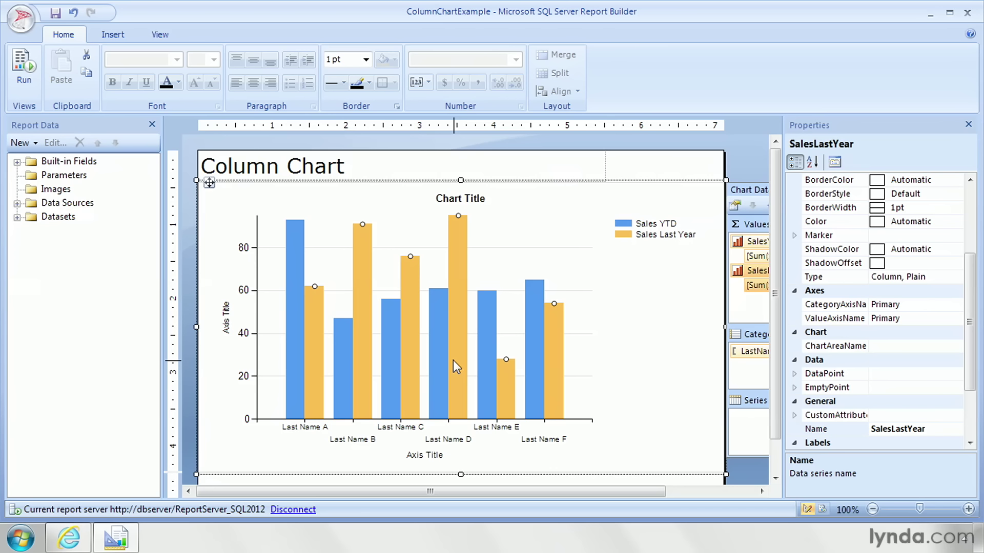
click(439, 356)
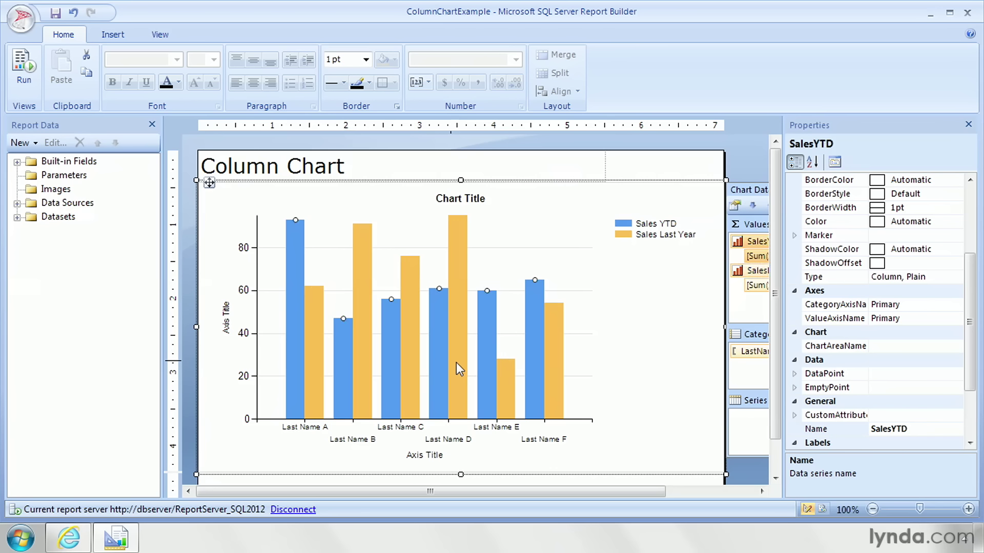
click(458, 363)
click(440, 364)
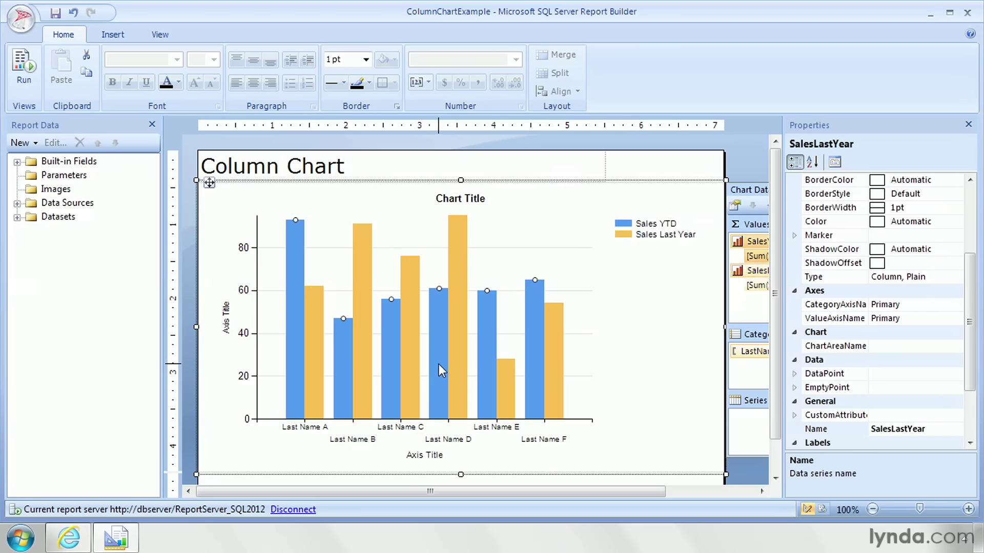
click(411, 370)
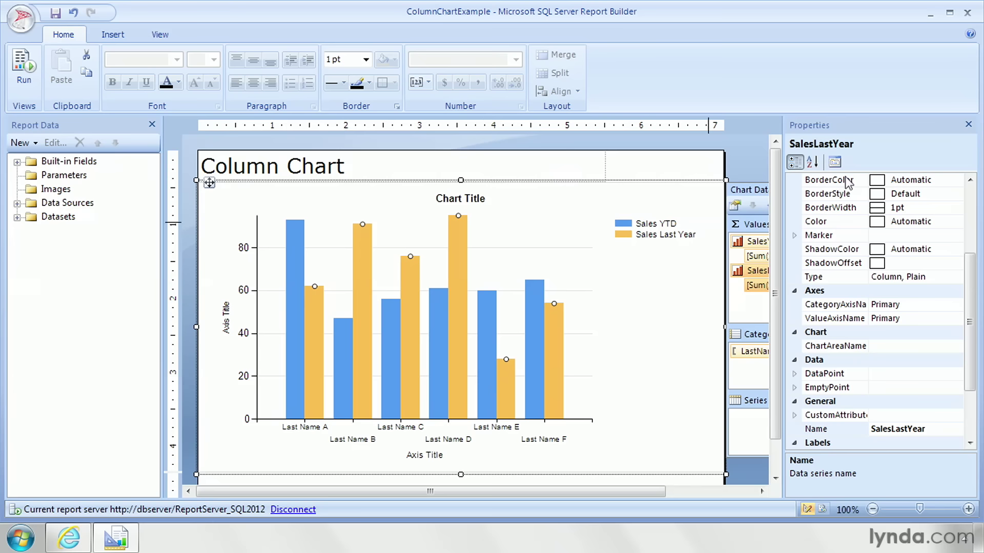
click(968, 125)
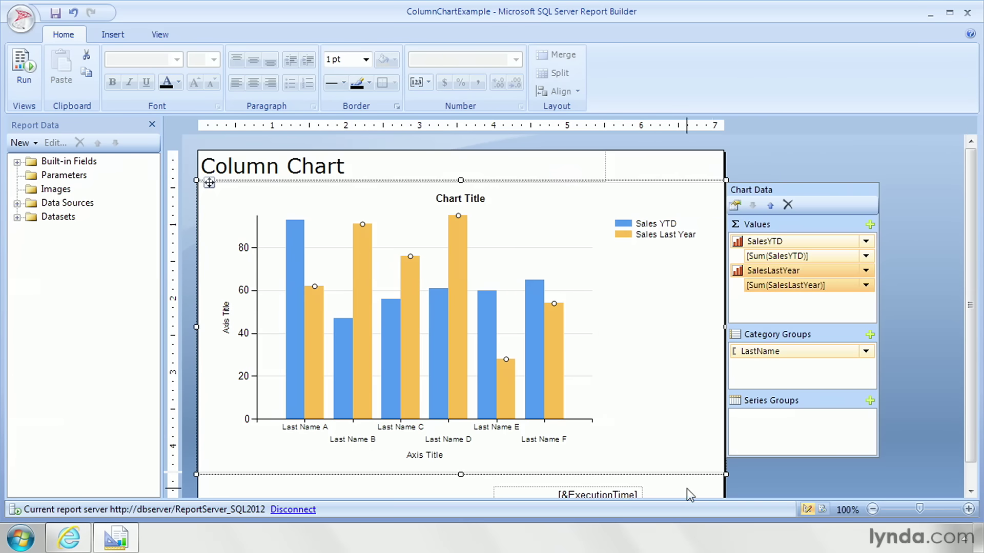
- Add a calculated series, DerivedSeries1, to the Sales YTD series
click(486, 337)
click(459, 342)
right_click(776, 241)
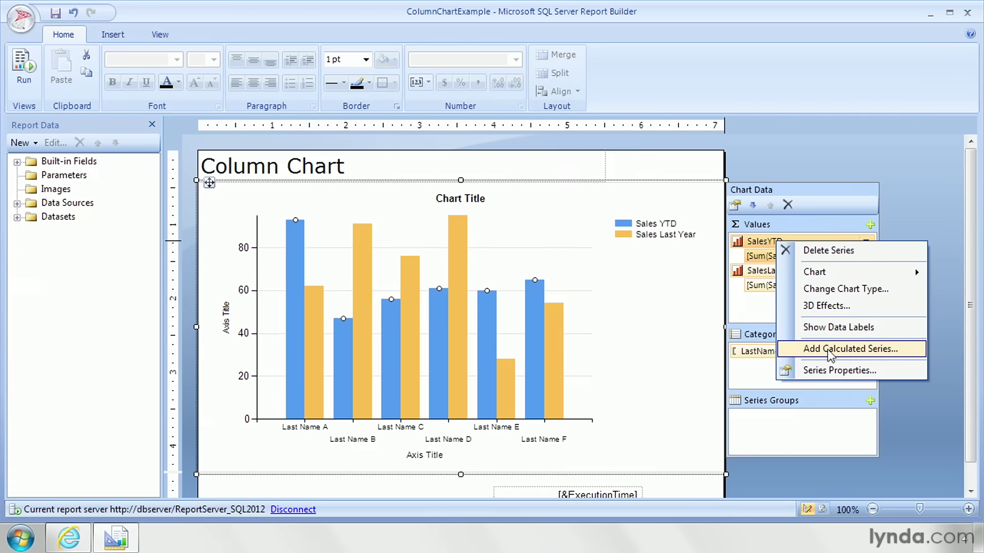
click(754, 301)
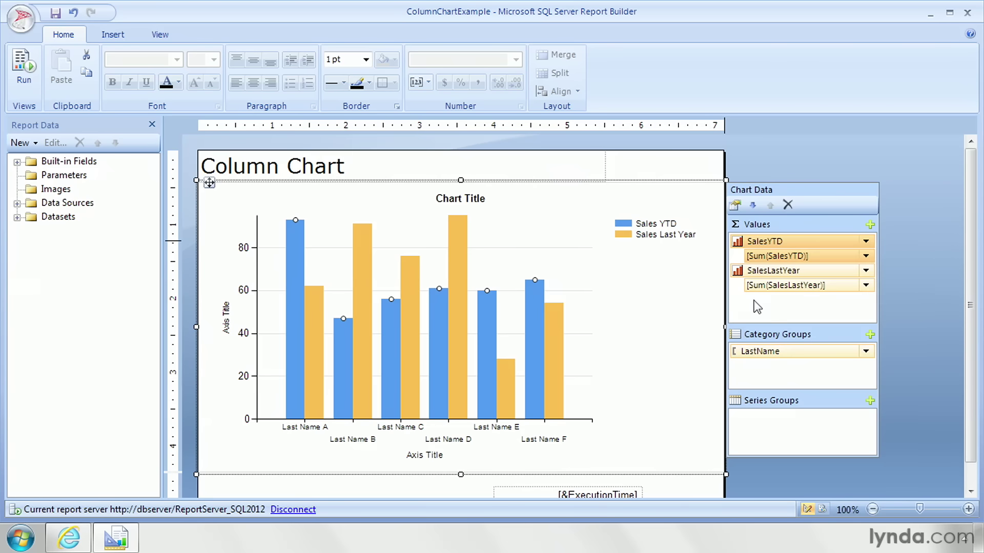
right_click(436, 327)
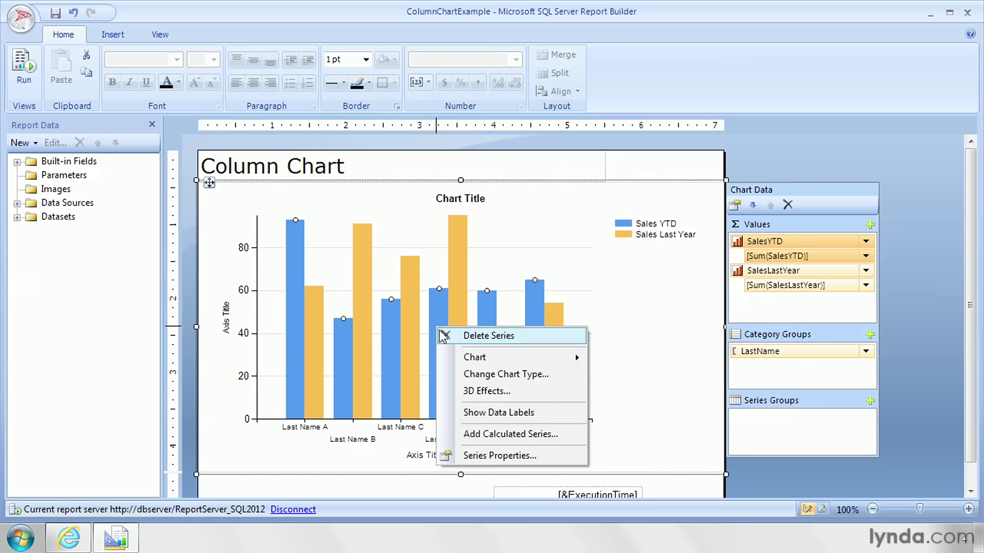
click(499, 436)
- Change the calculated series formula from Moving average to Mean and confirm
click(502, 158)
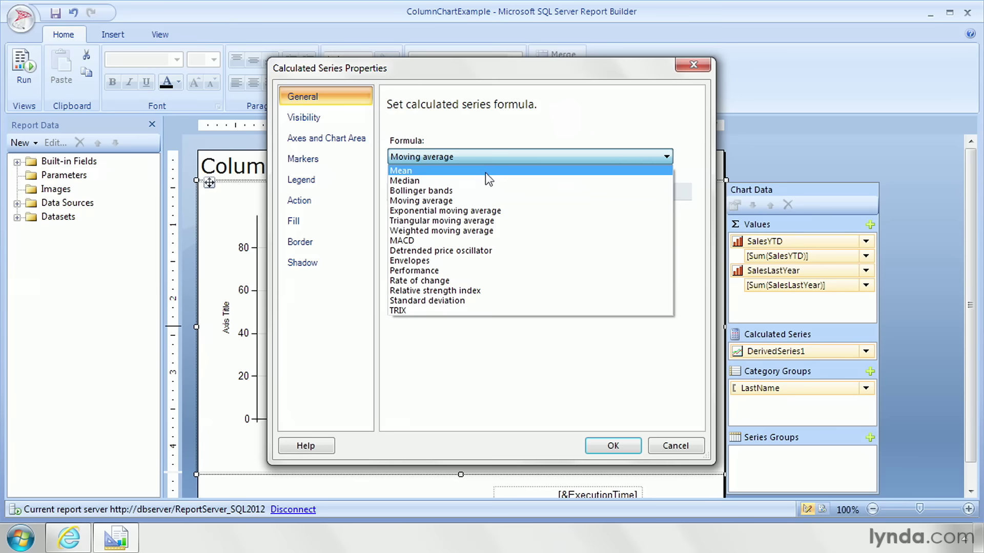
click(485, 173)
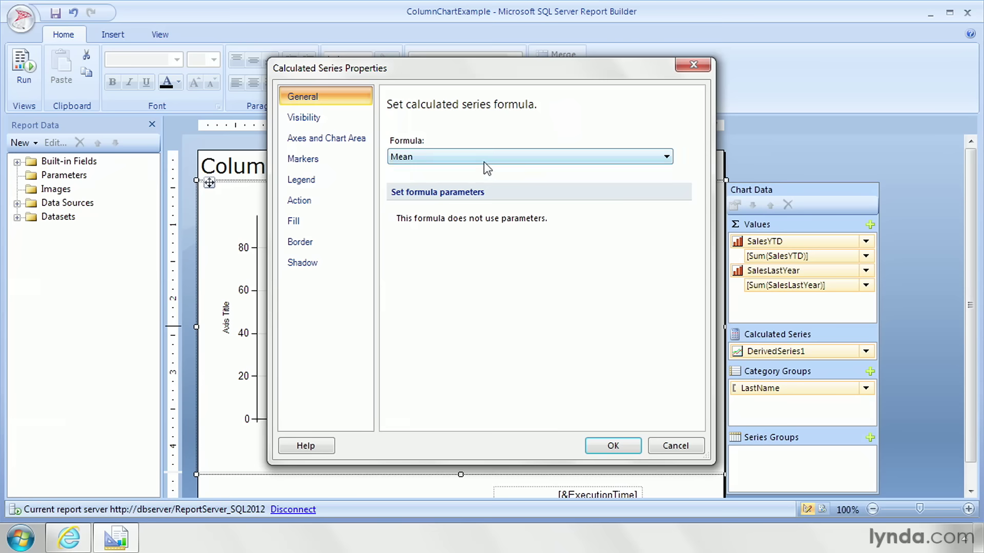
click(617, 451)
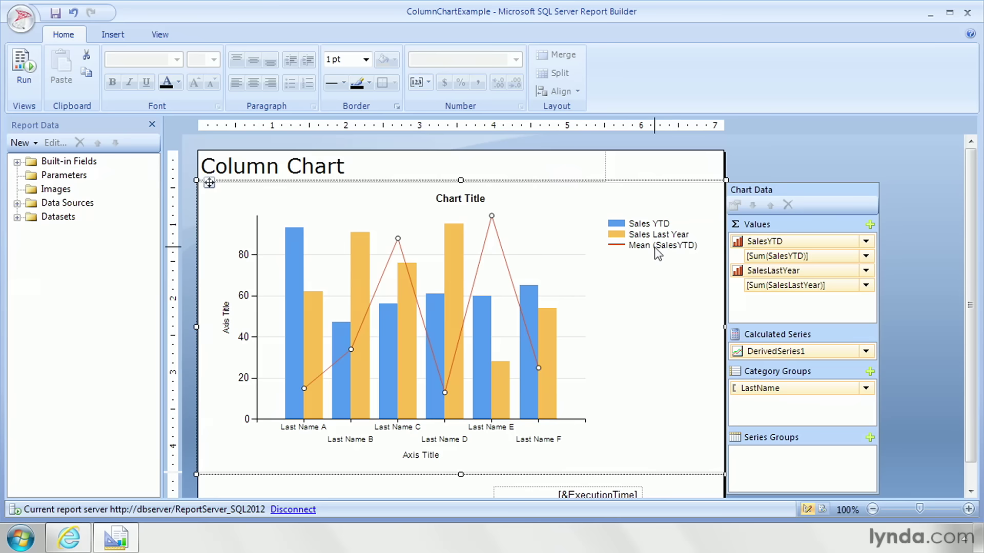
click(25, 71)
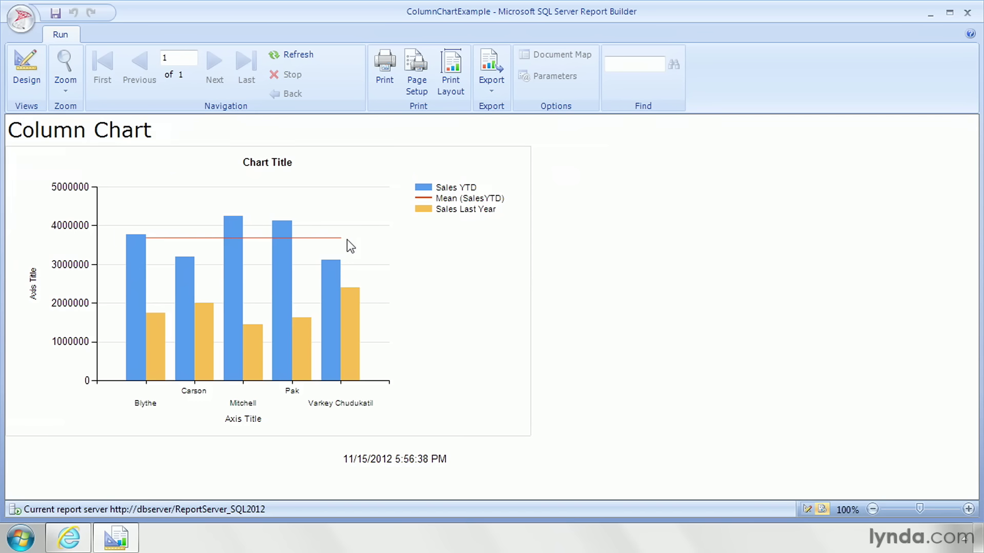
mouse_move(281, 233)
mouse_move(128, 271)
click(24, 66)
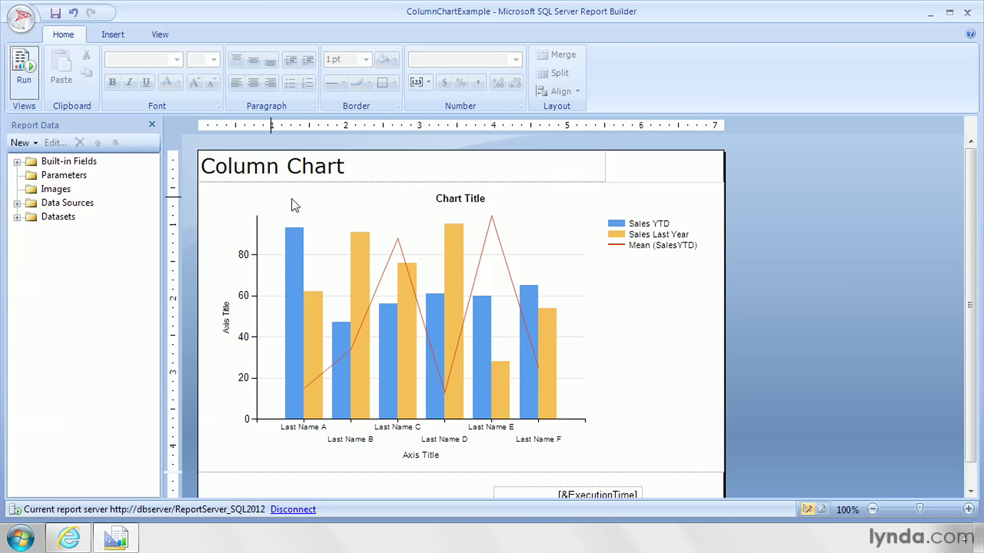
- Open the mean line's properties and change its legend text to Average (SalesYTD)
click(479, 268)
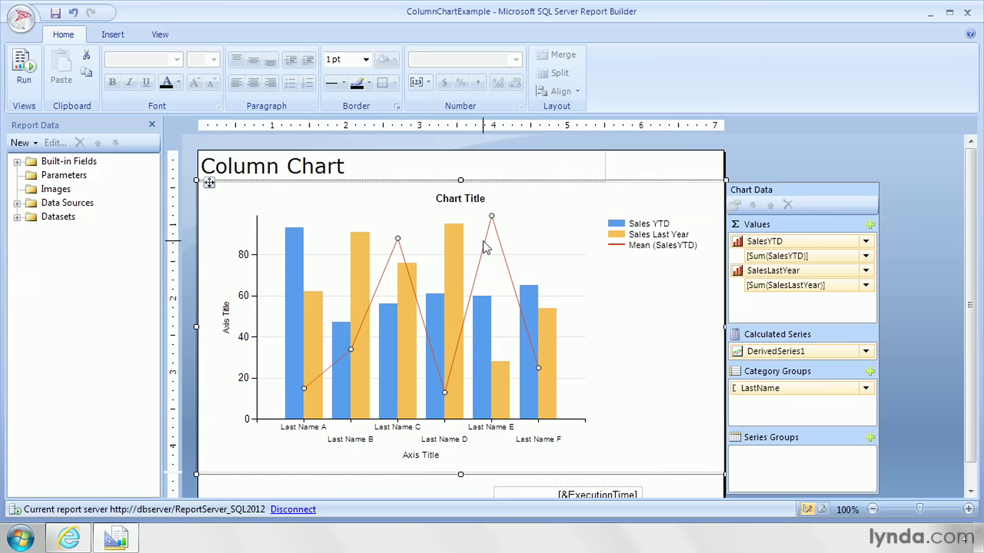
right_click(486, 254)
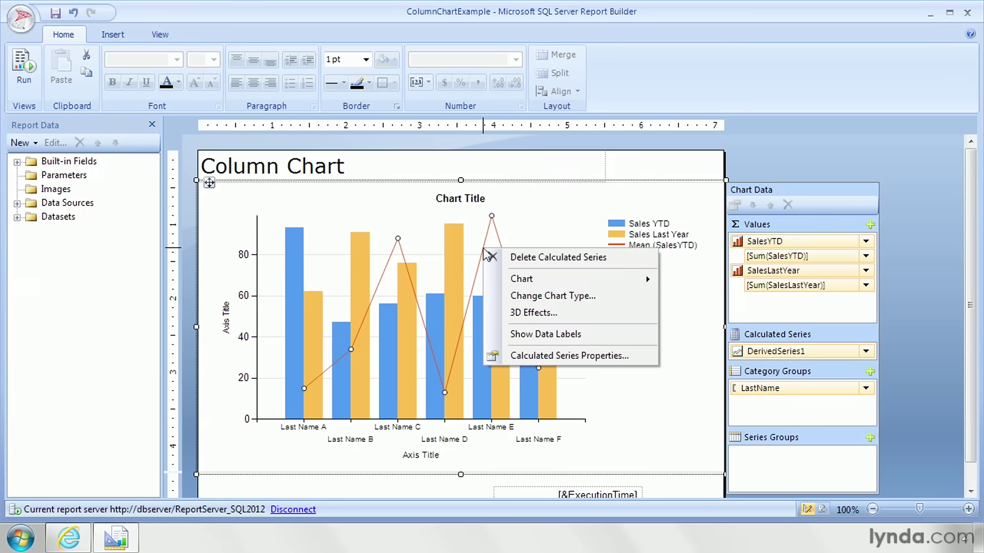
click(552, 355)
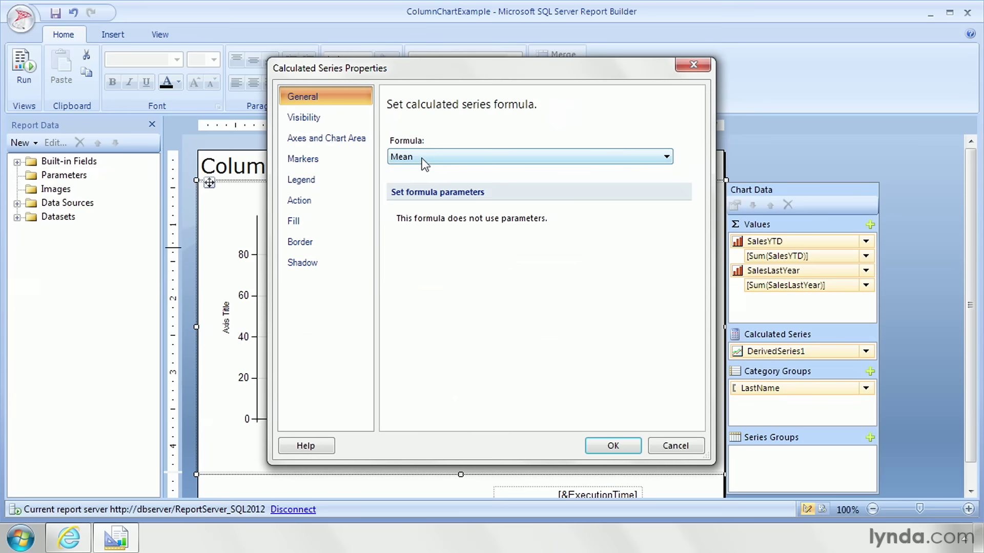
click(314, 180)
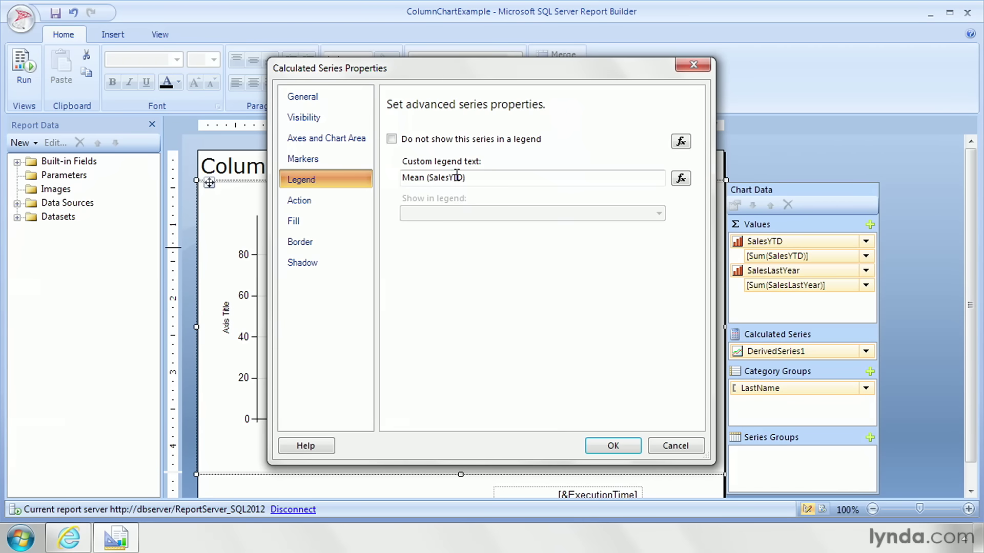
drag(425, 178, 382, 165)
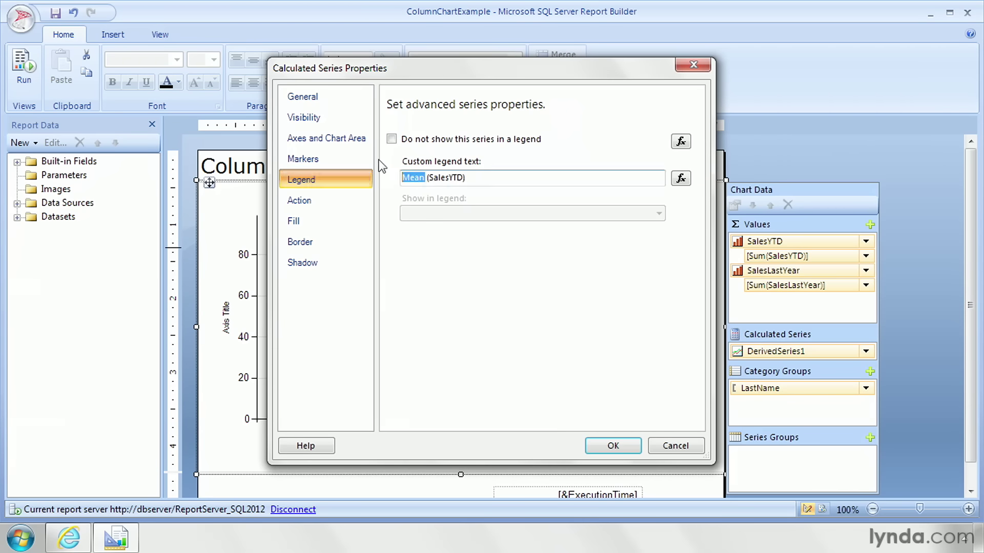
text(Average)
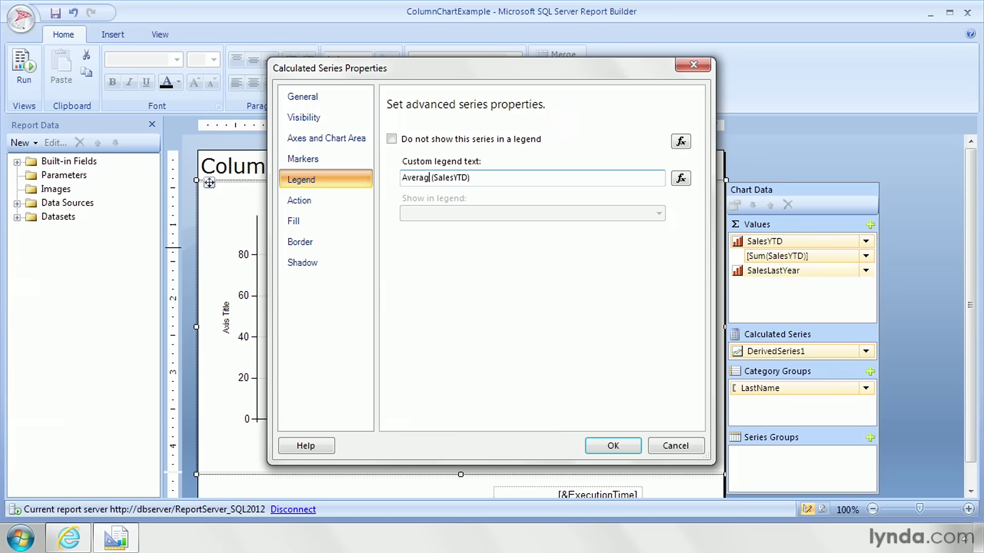
- Give the series a 3pt dashed border line with Automatic colour and apply
click(302, 221)
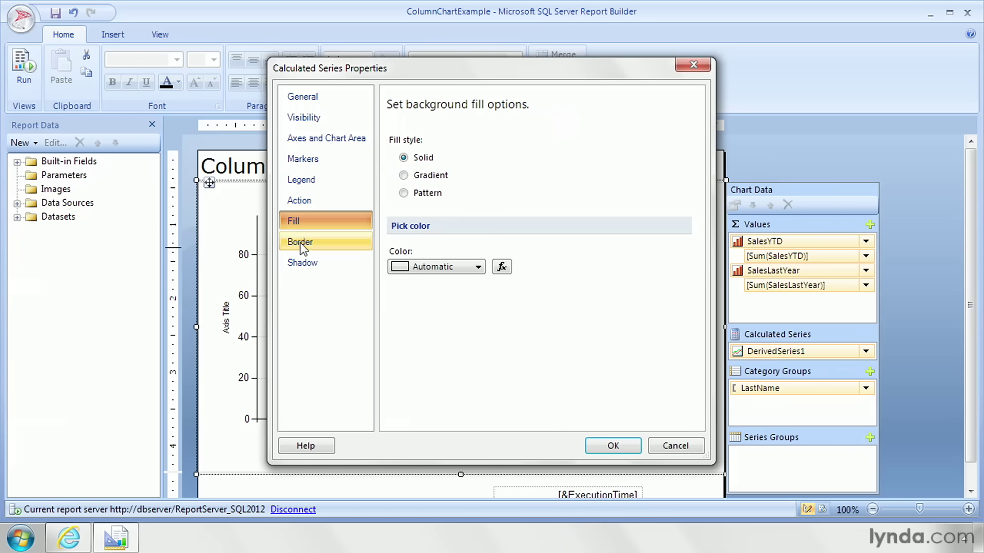
click(301, 243)
click(600, 195)
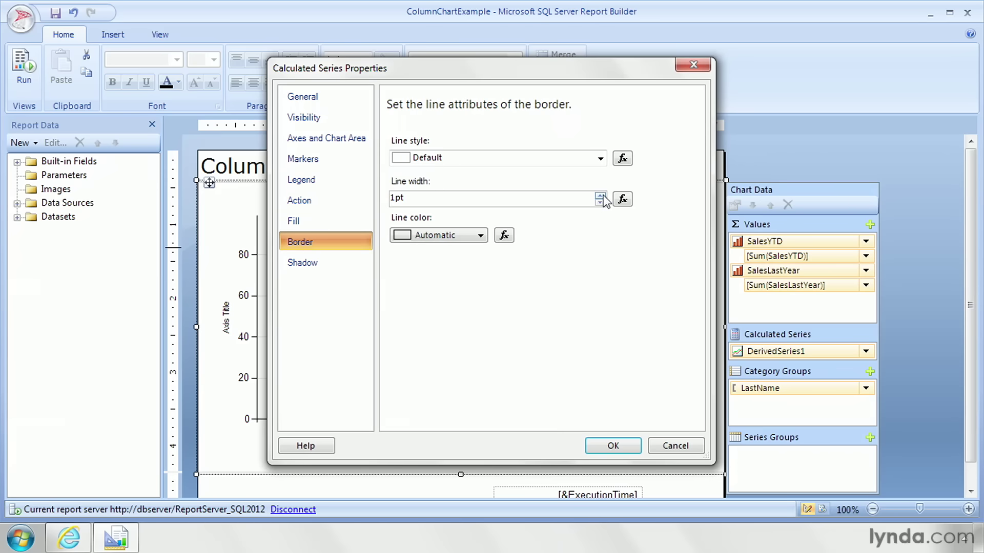
click(600, 196)
click(600, 195)
click(600, 195)
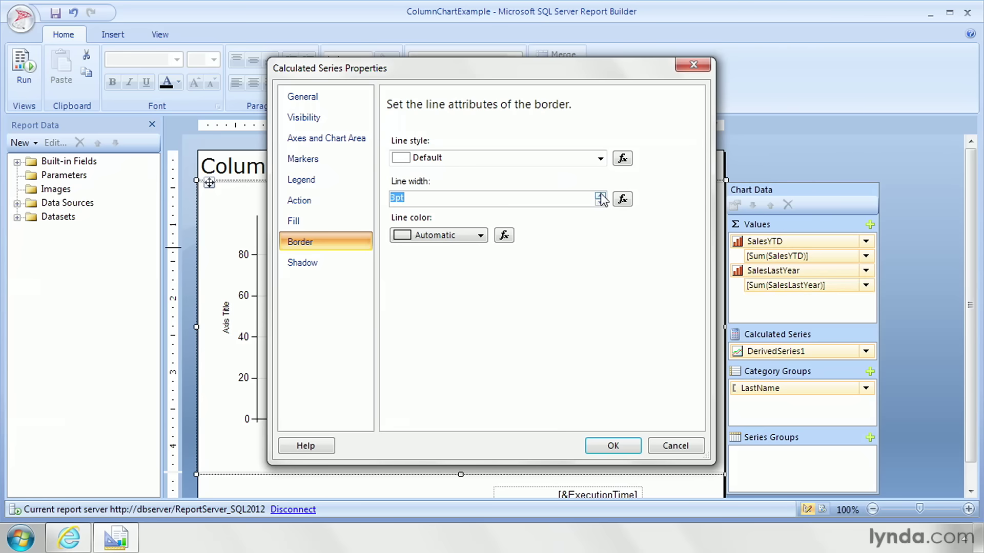
click(600, 159)
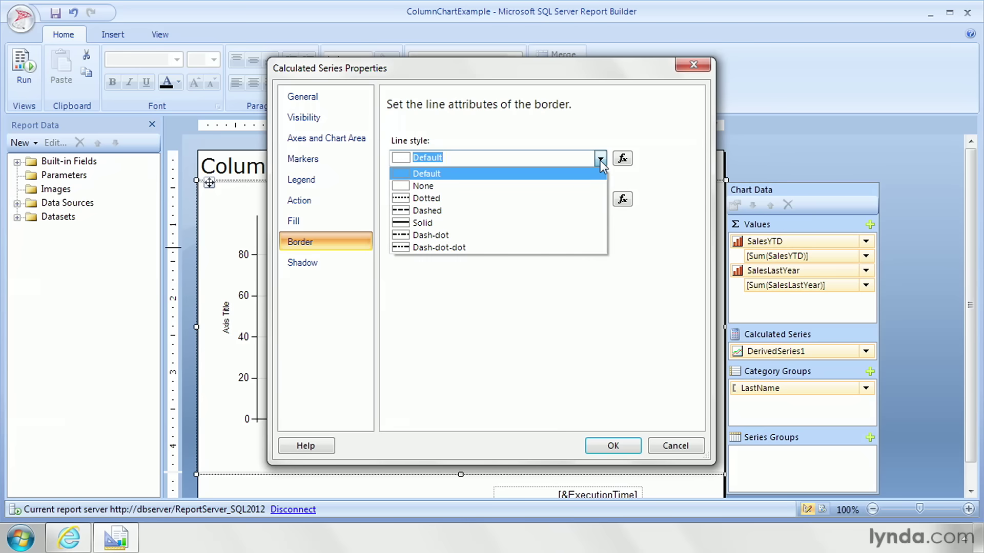
click(439, 210)
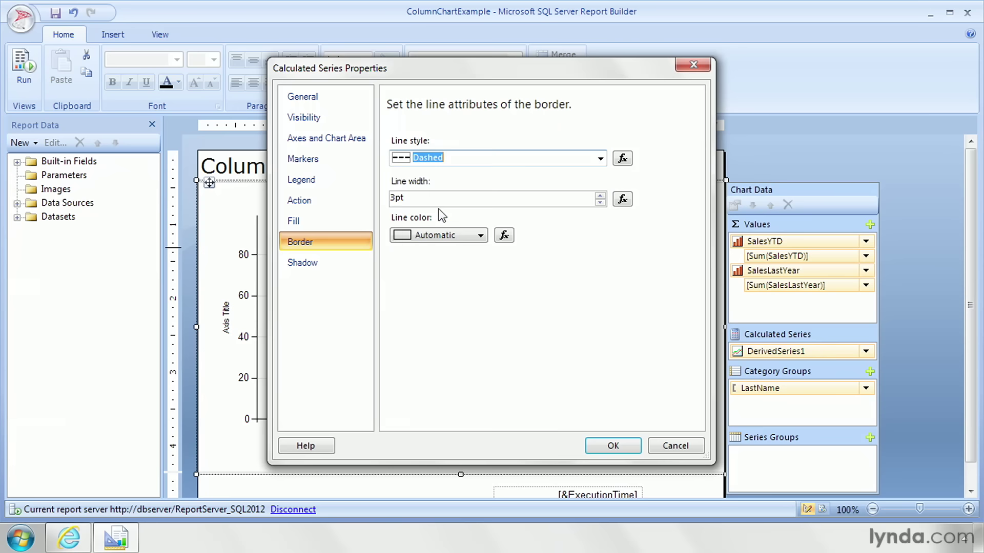
click(479, 235)
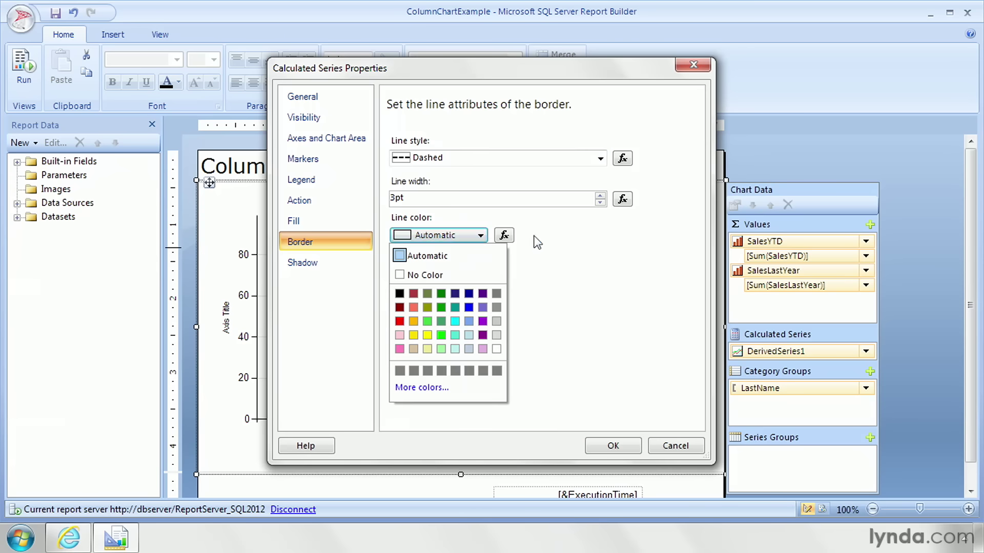
click(557, 247)
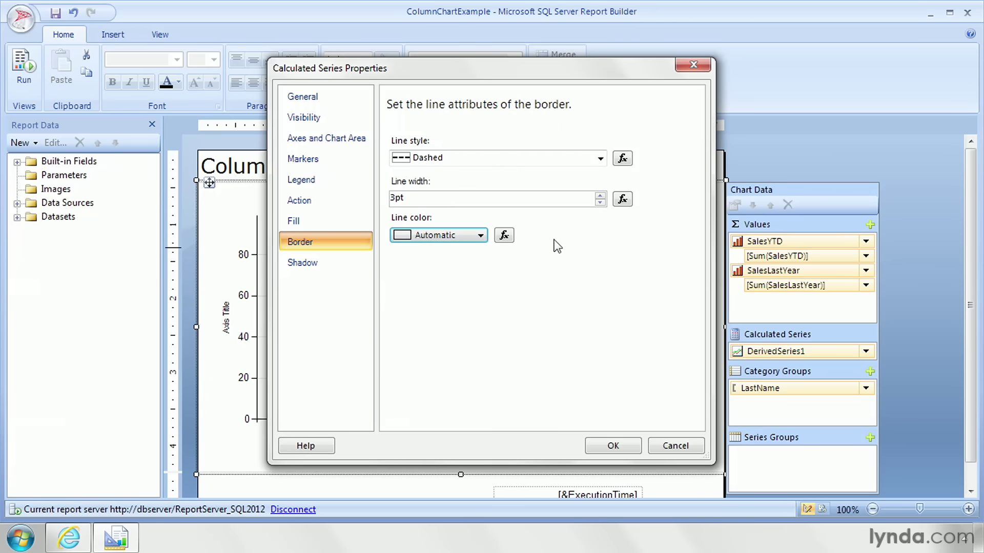
click(619, 441)
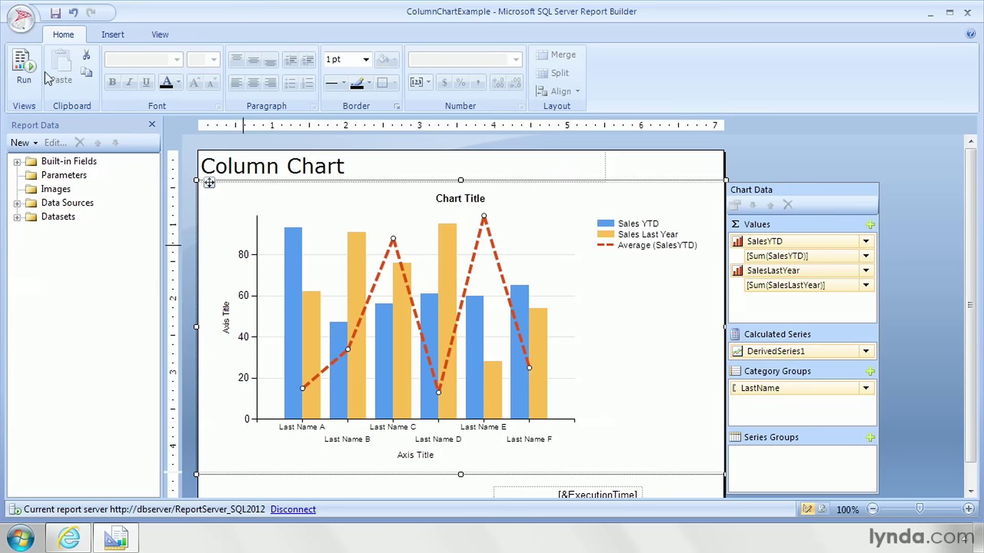
- Preview the flat dashed Average (SalesYTD) line near 3,700,000, then return to design
click(25, 73)
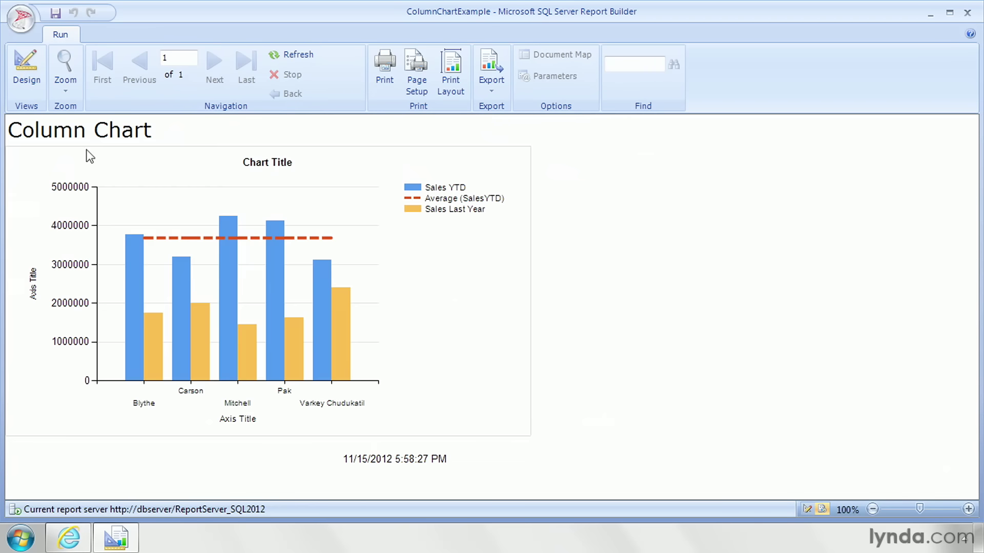
click(21, 60)
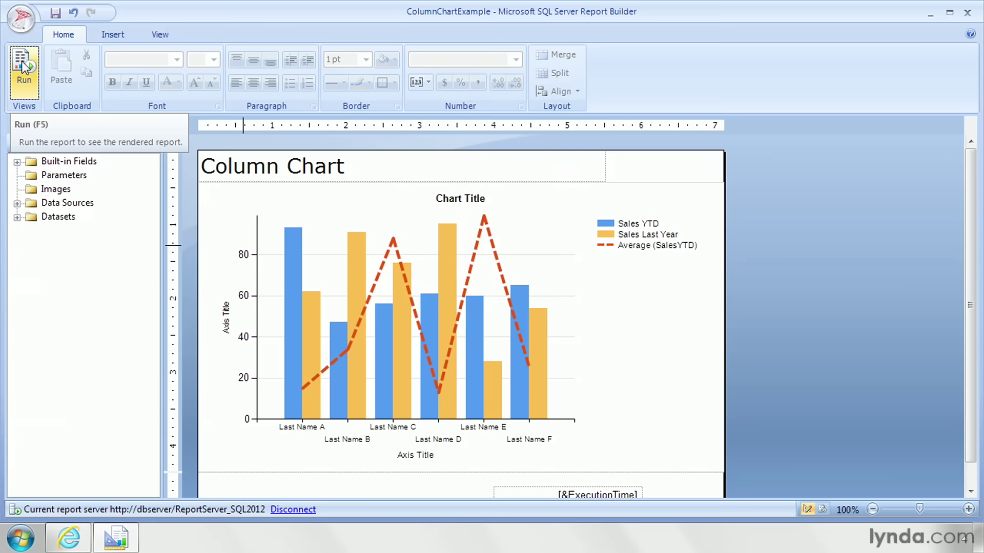
- Add a Mean calculated series based on the SalesLastYear values
click(441, 284)
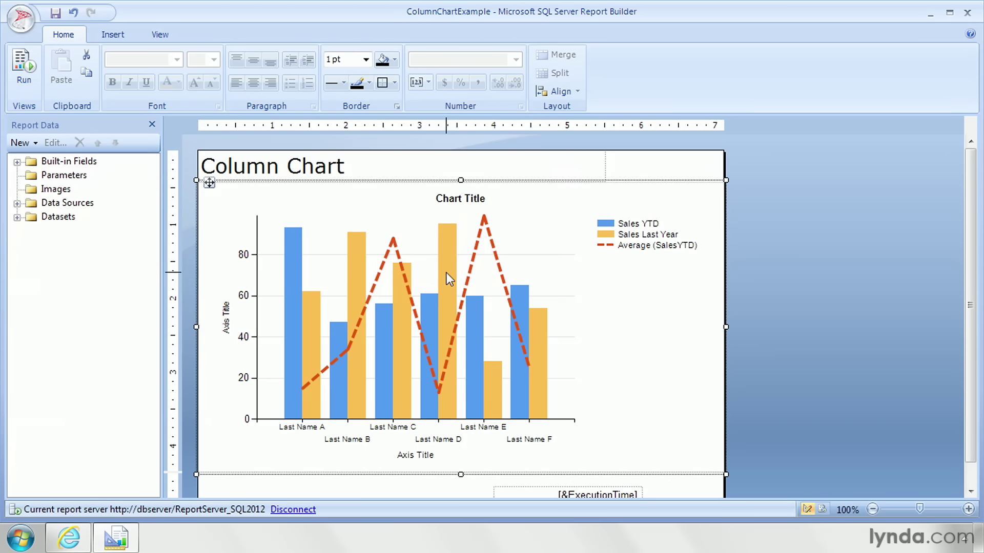
click(447, 272)
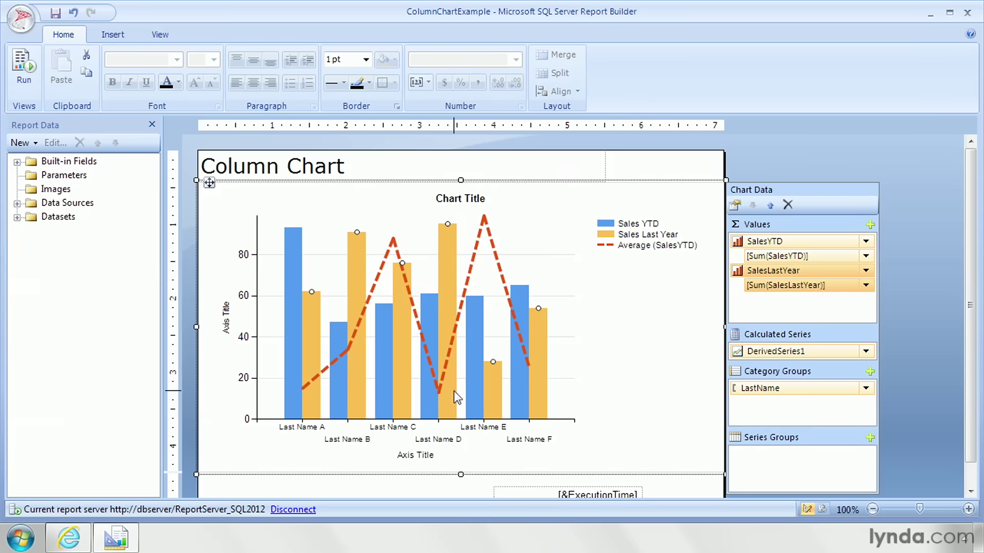
right_click(781, 277)
click(835, 378)
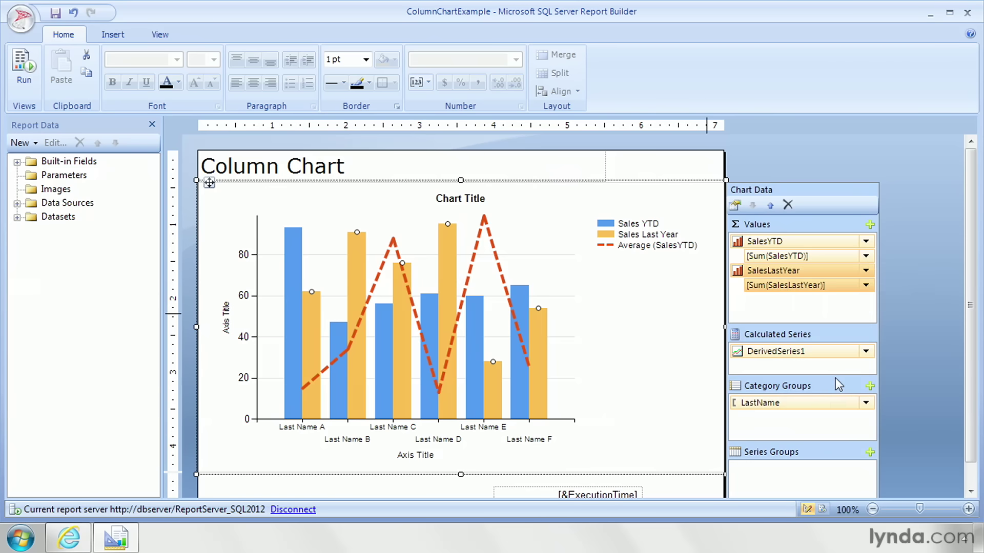
click(527, 156)
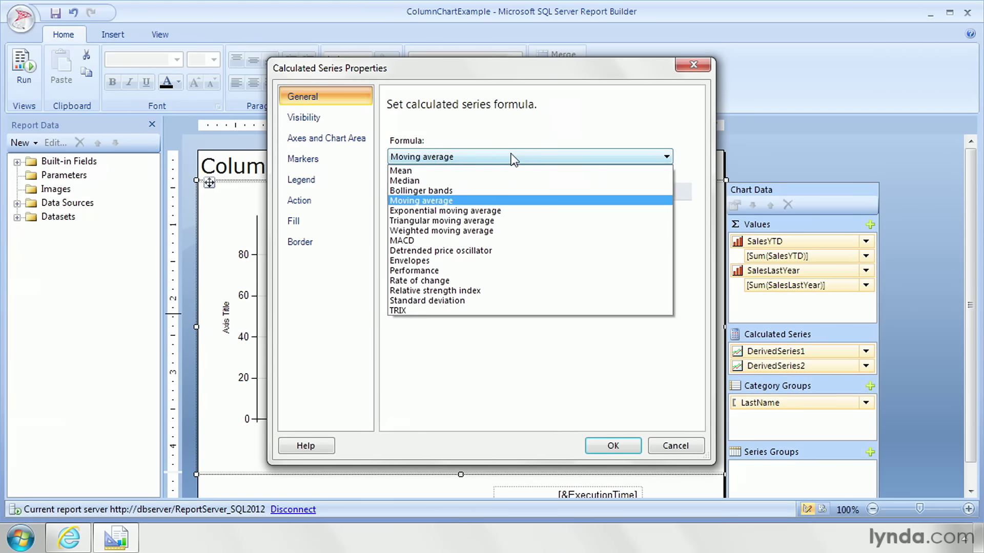
click(473, 168)
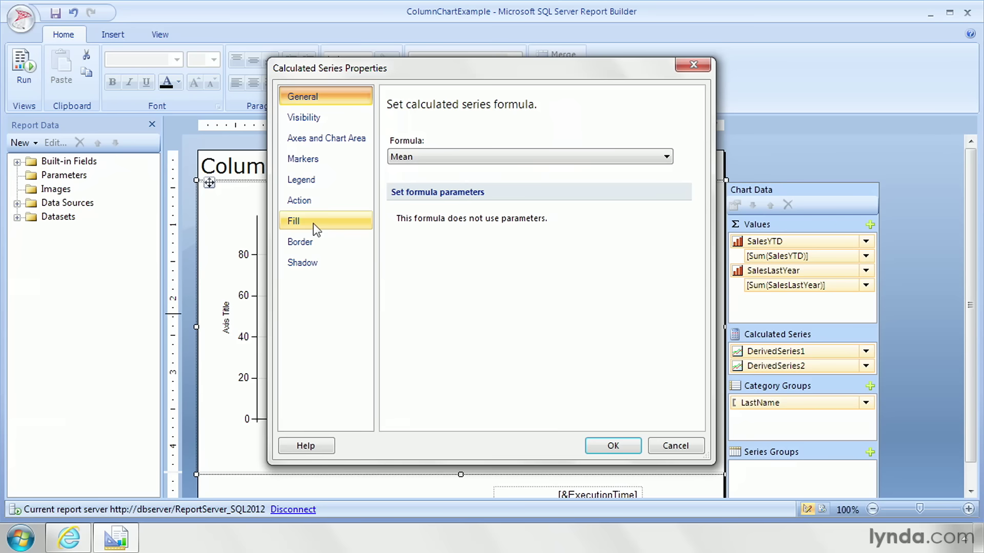
- Draw the Mean (SalesLastYear) series as a 3pt dotted line and preview the report
click(310, 240)
click(599, 195)
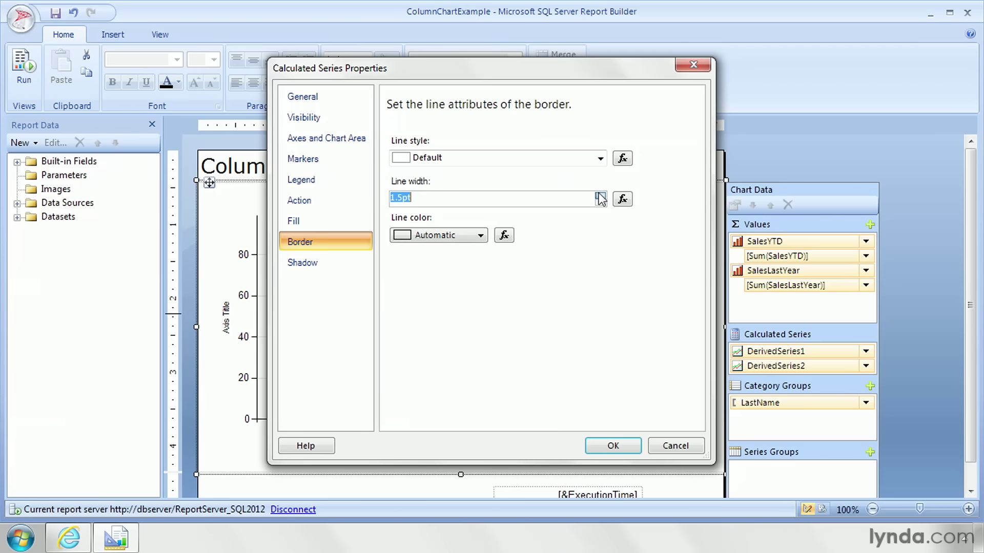
click(599, 195)
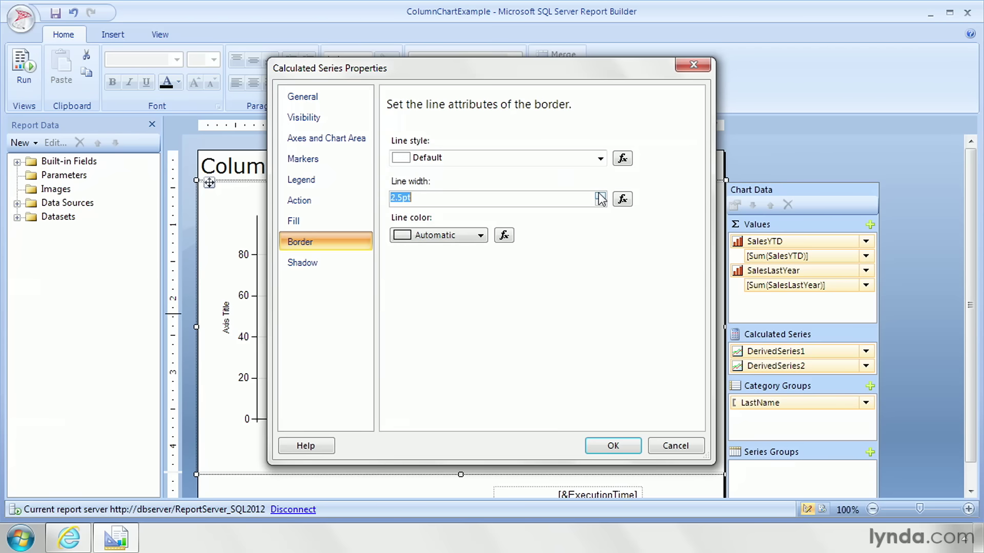
click(600, 159)
click(439, 199)
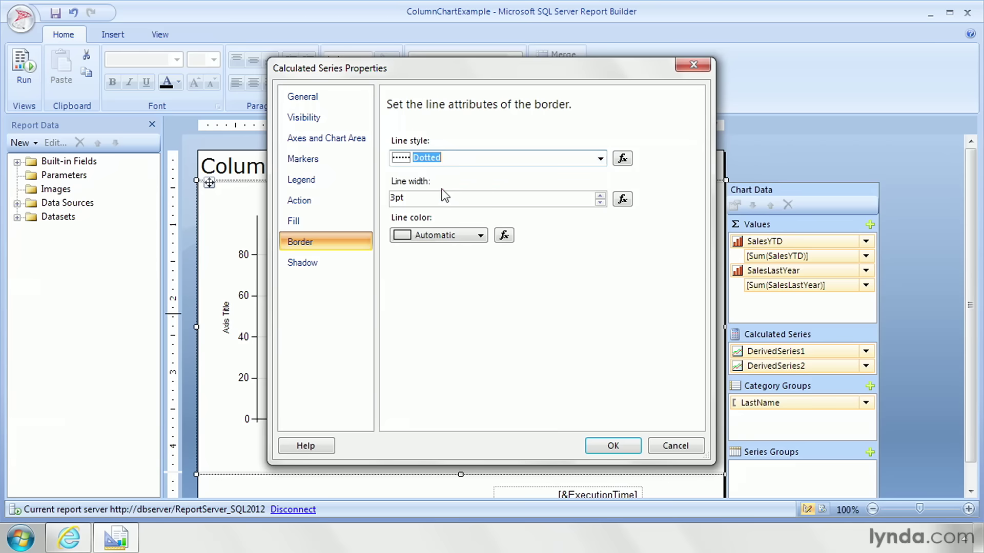
click(613, 446)
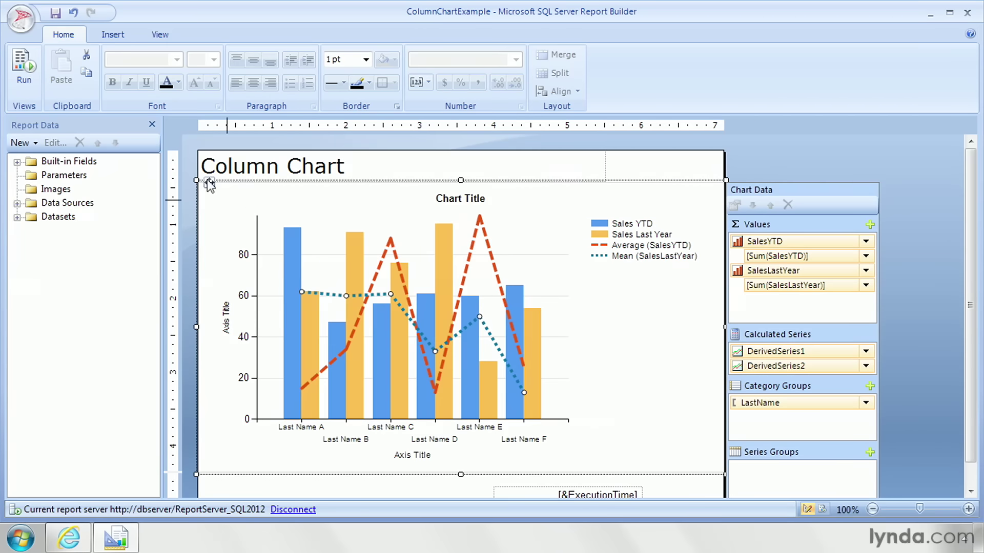
click(23, 64)
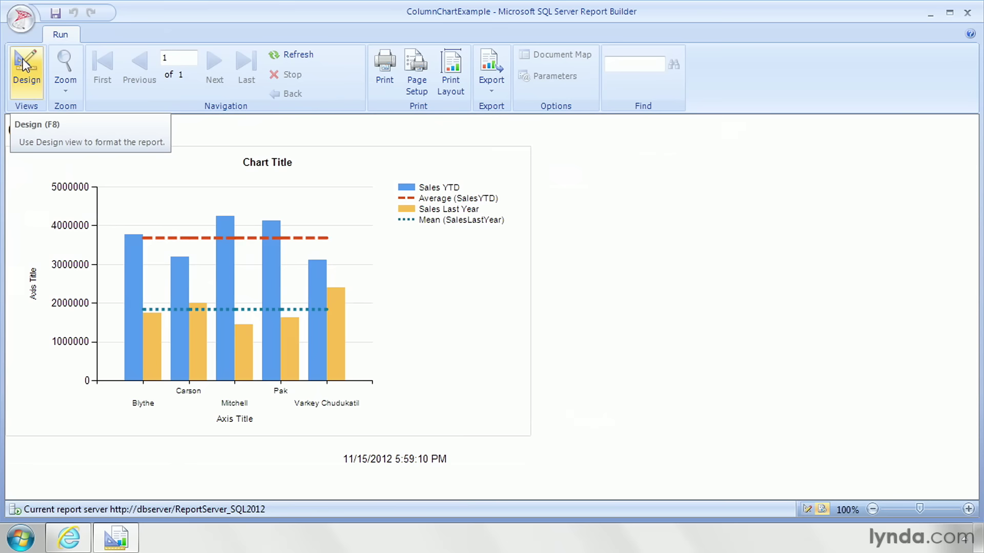